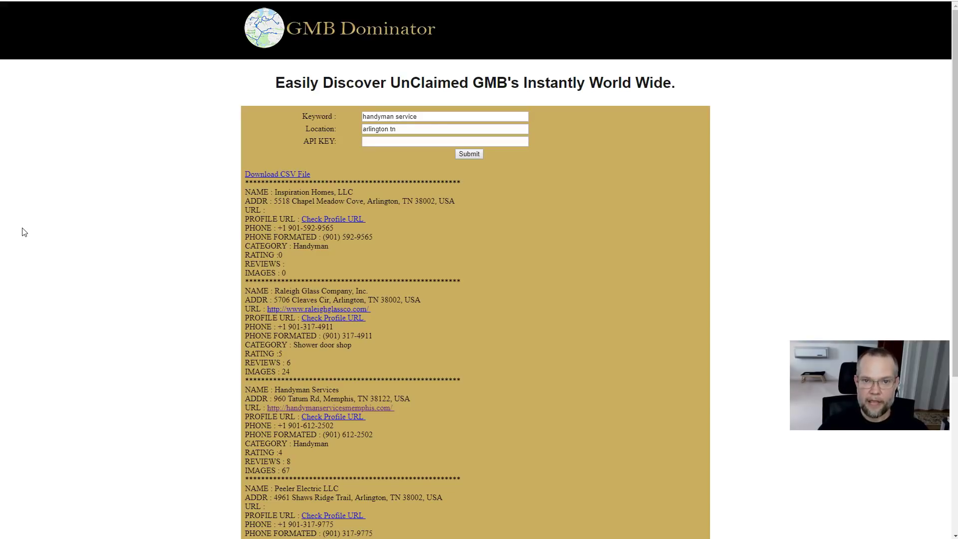
Switch to the Tree Removal Culpeper VA workbook in Excel and zoom its sheet to 130%
left_click(17, 235)
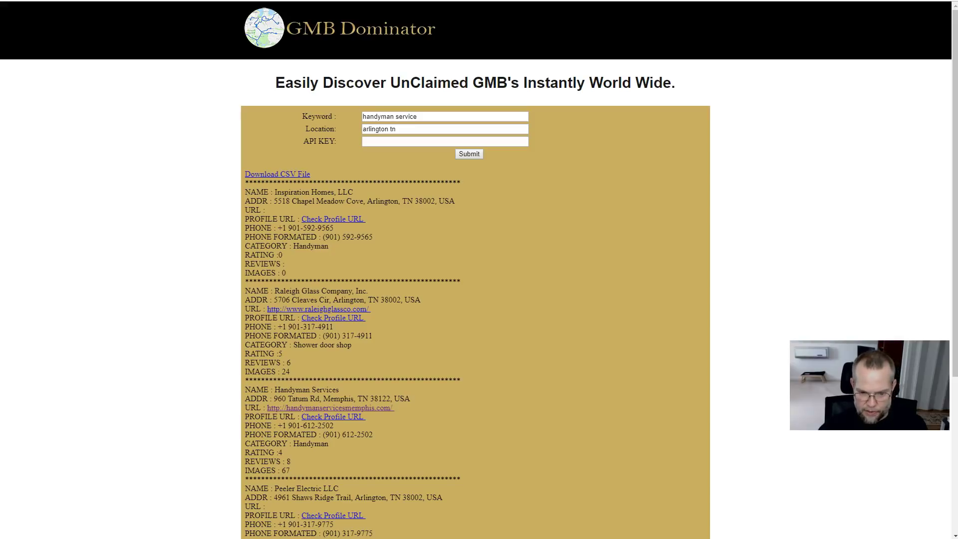
key("alt+Tab")
left_click_drag(406, 38, 451, 35)
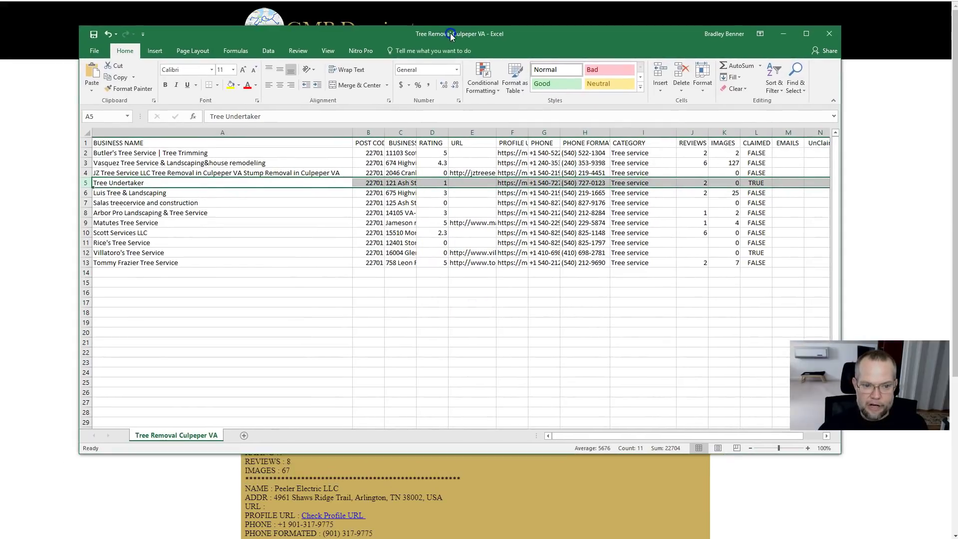
left_click(808, 448)
left_click(807, 448)
left_click(808, 448)
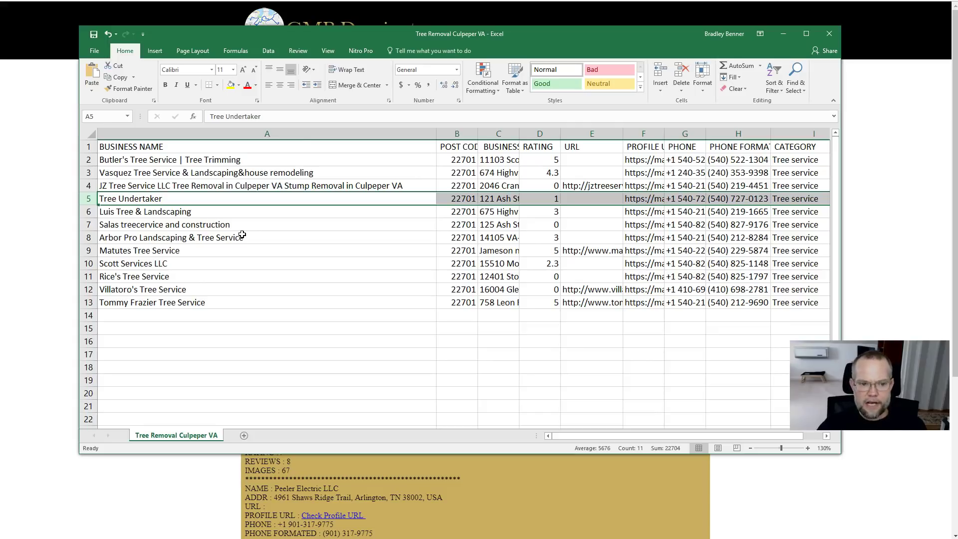
Reposition the Tree Removal Culpeper VA workbook window and widen it to fit the columns from BUSINESS NAME to EMAILS
left_click_drag(406, 36, 339, 23)
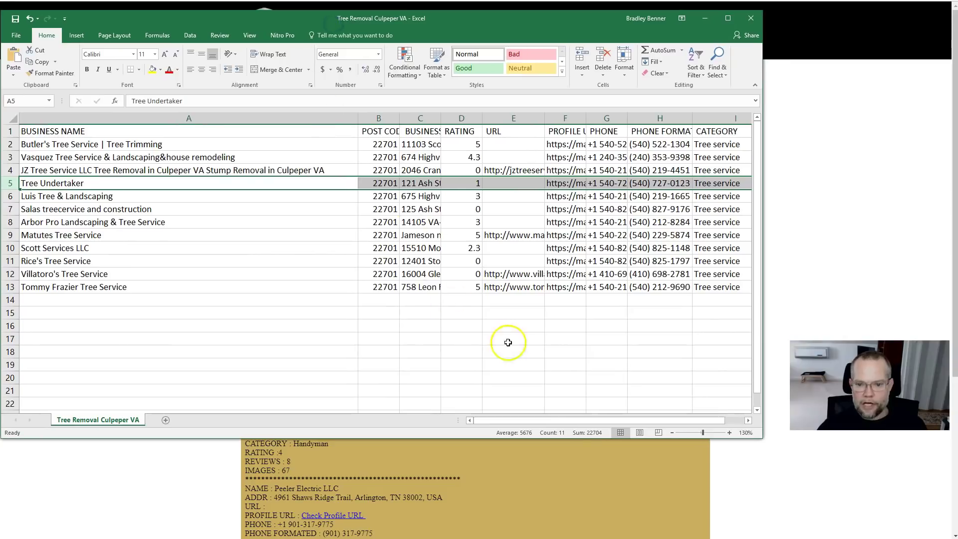
left_click(530, 422)
left_click_drag(530, 422, 368, 391)
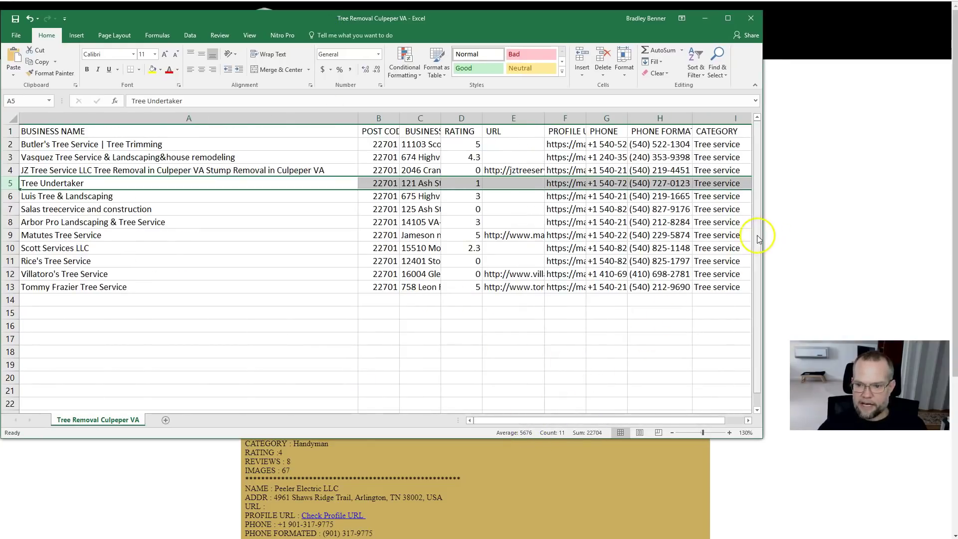
left_click_drag(762, 232, 949, 253)
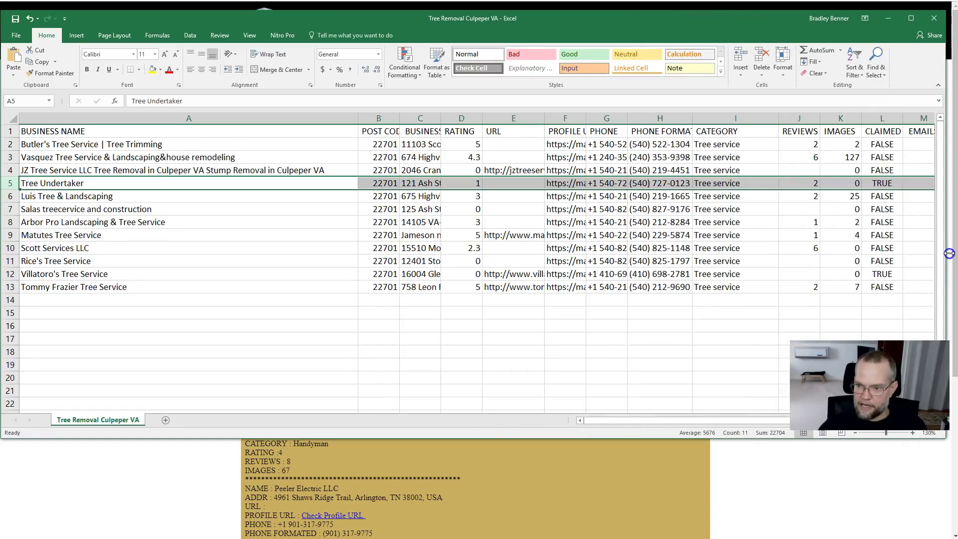
Widen the BUSINESS ADDRESS column to fit the full addresses of the tree service listings
left_click_drag(441, 120, 530, 124)
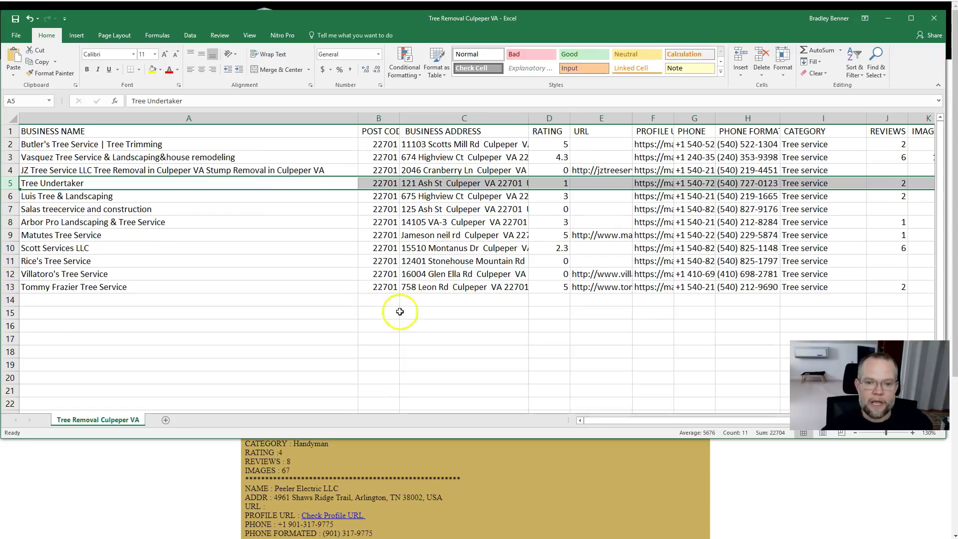
left_click_drag(532, 121, 591, 120)
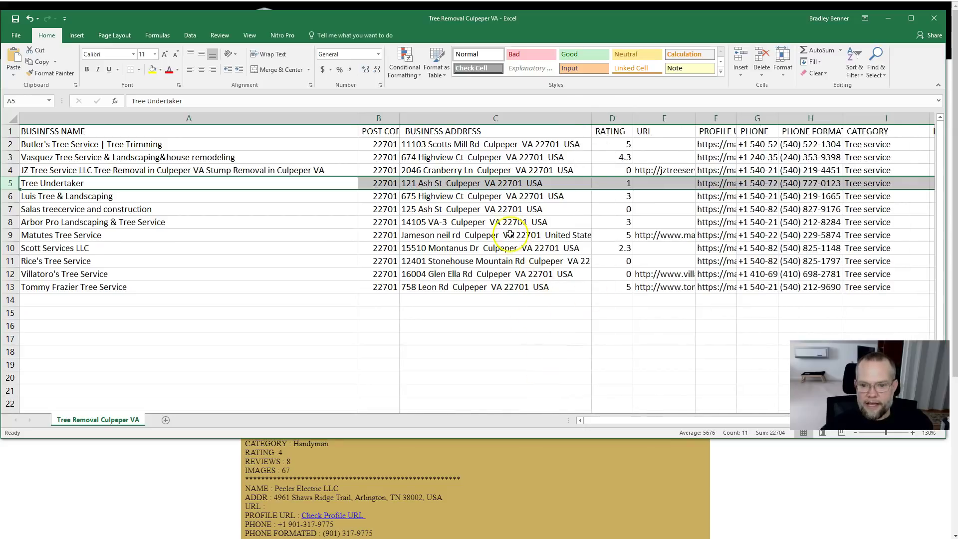
left_click_drag(618, 420, 703, 417)
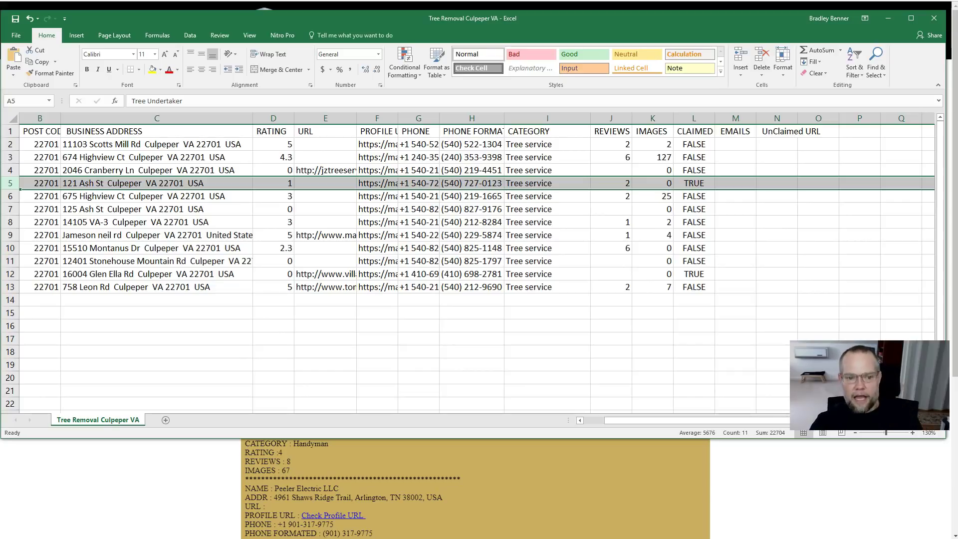
left_click_drag(252, 118, 281, 118)
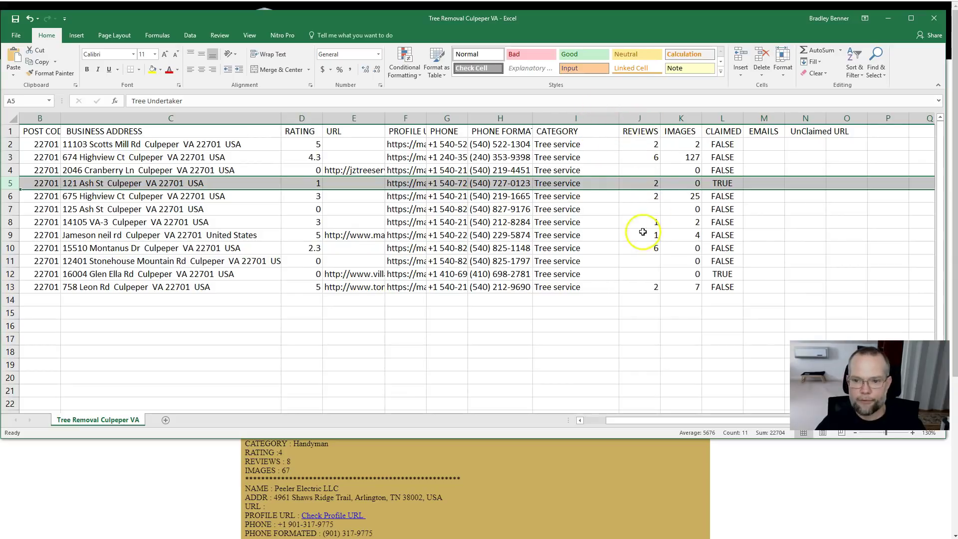
Examine the blank REVIEWS cells, then select the Tree Undertaker row and check its name and CLAIMED value
left_click(645, 170)
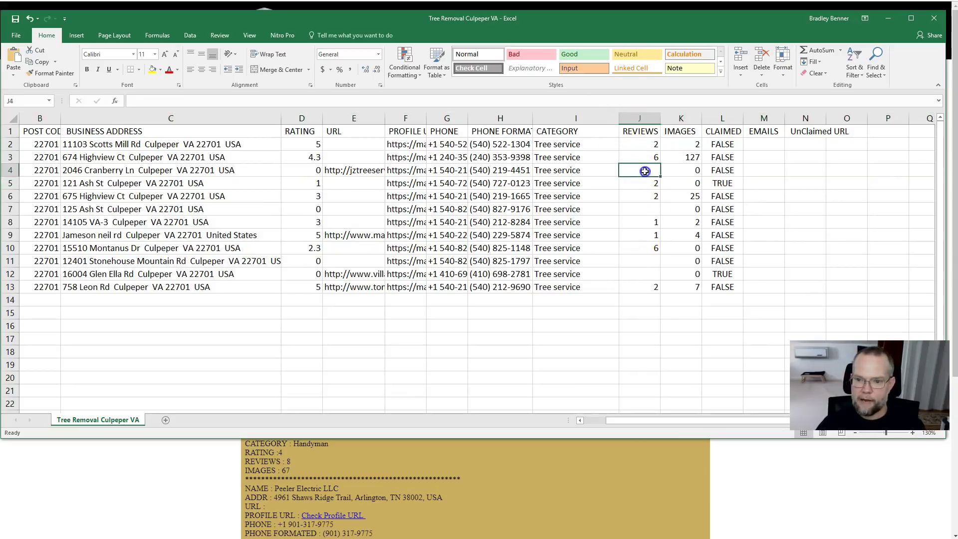
left_click(647, 210)
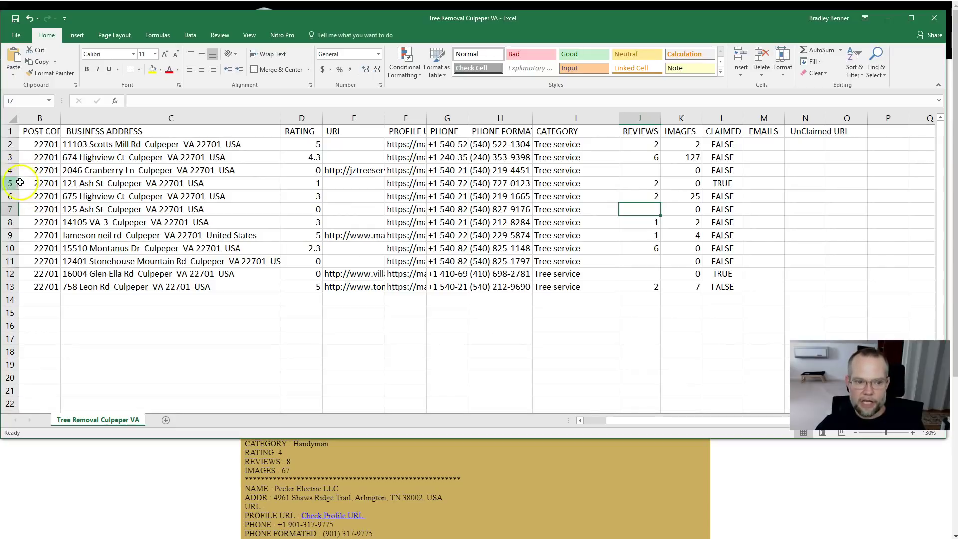
left_click(20, 183)
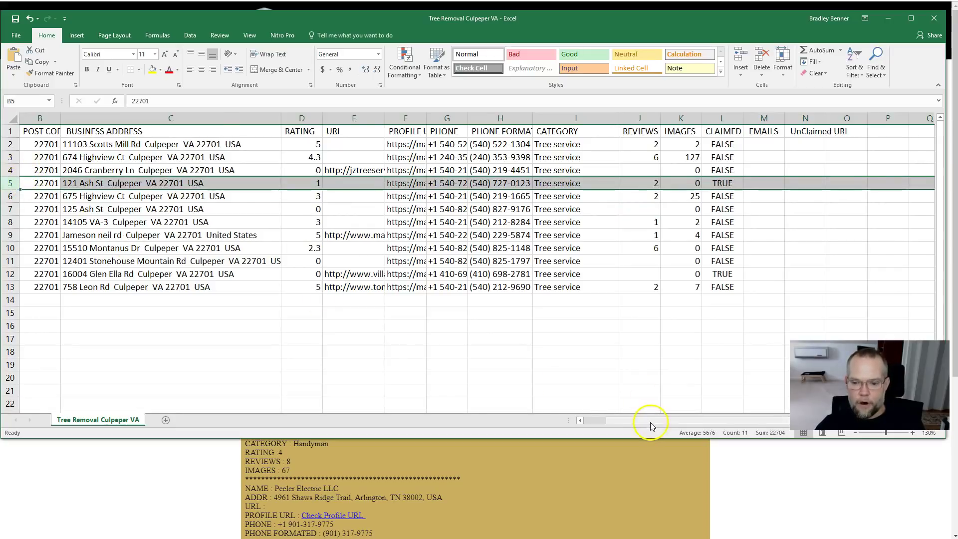
left_click_drag(651, 425, 626, 424)
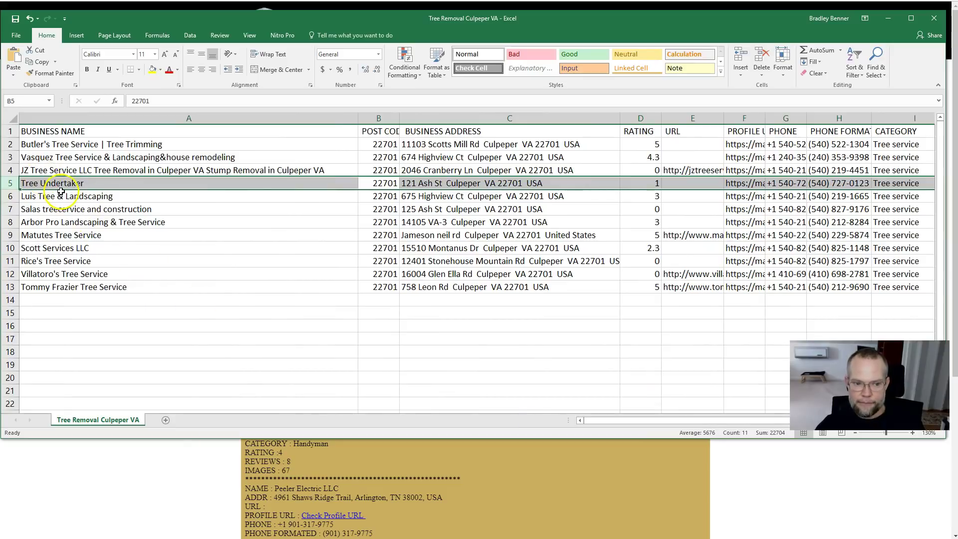
left_click_drag(630, 422, 655, 423)
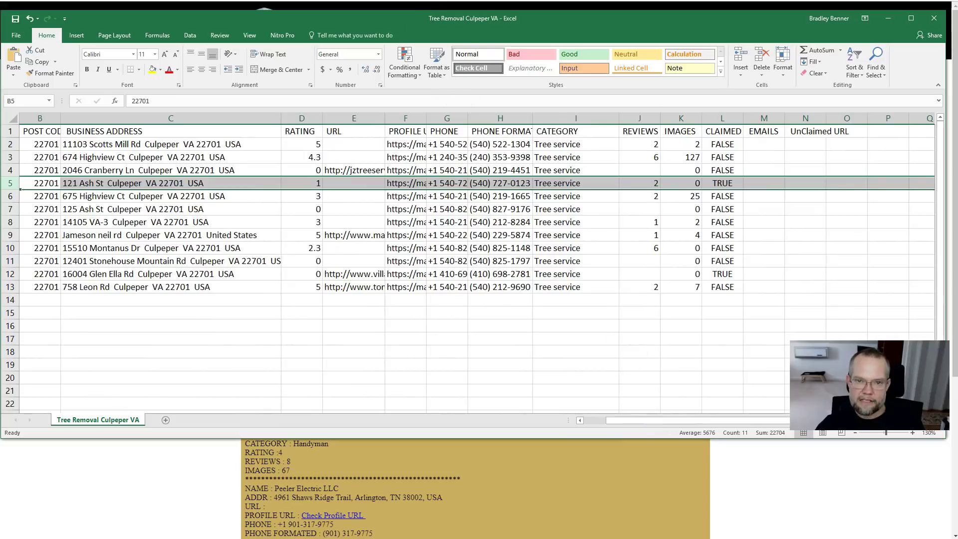
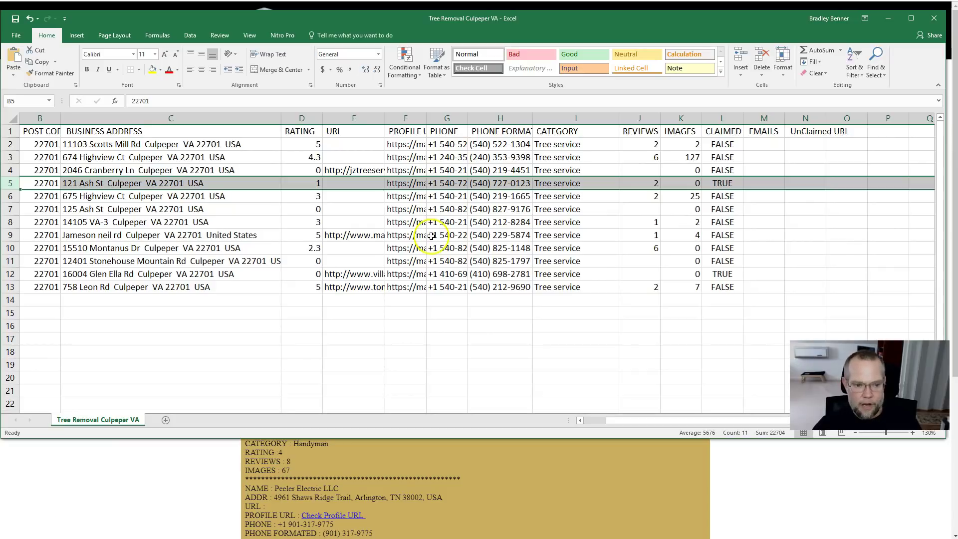
Switch back to the GMB Dominator page and review the handyman service listings for Arlington TN down to the last entry
left_click(198, 503)
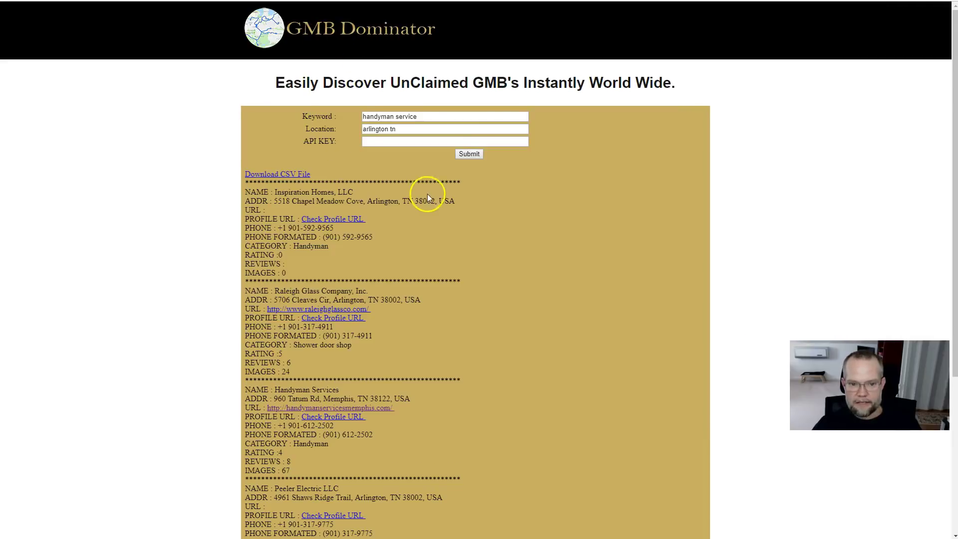
scroll(427, 194, "down", 2)
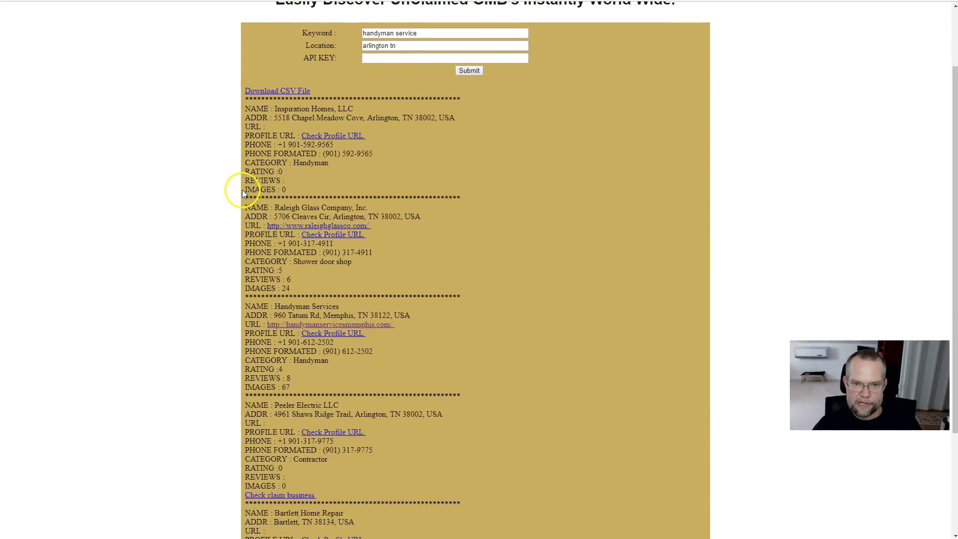
scroll(249, 170, "down", 1)
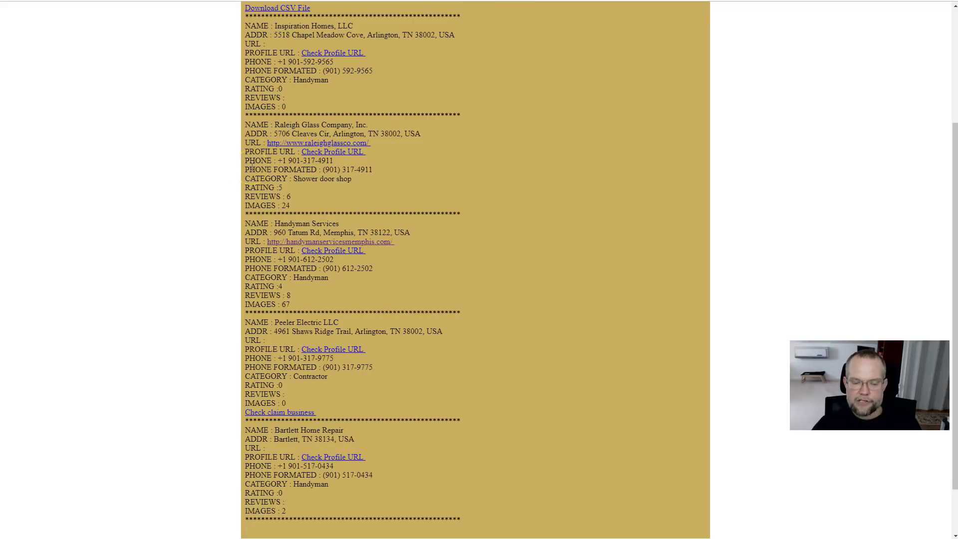
scroll(549, 200, "down", 3)
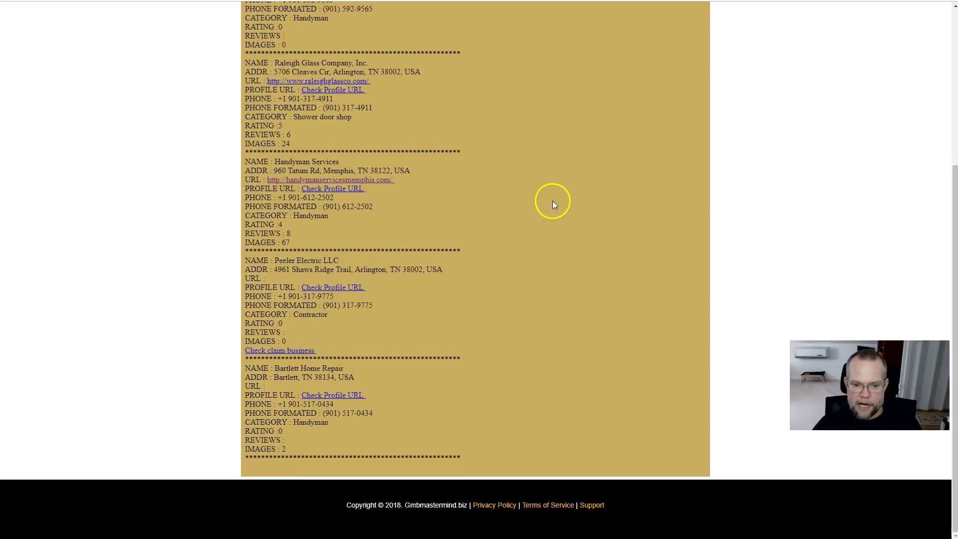
key("Home")
scroll(357, 171, "down", 5)
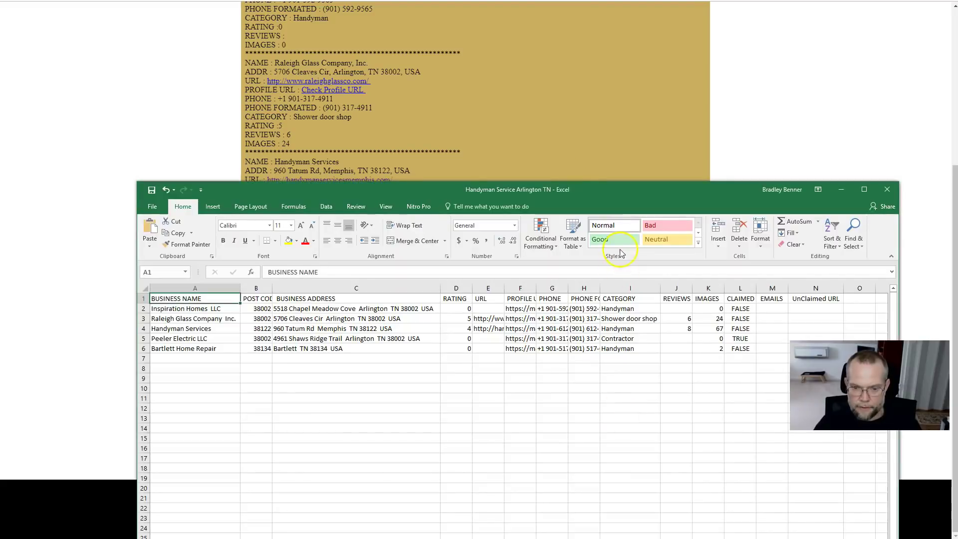
Move the Handyman Service Arlington TN workbook window to the upper part of the screen and zoom the sheet to 130%
left_click_drag(569, 188, 450, 13)
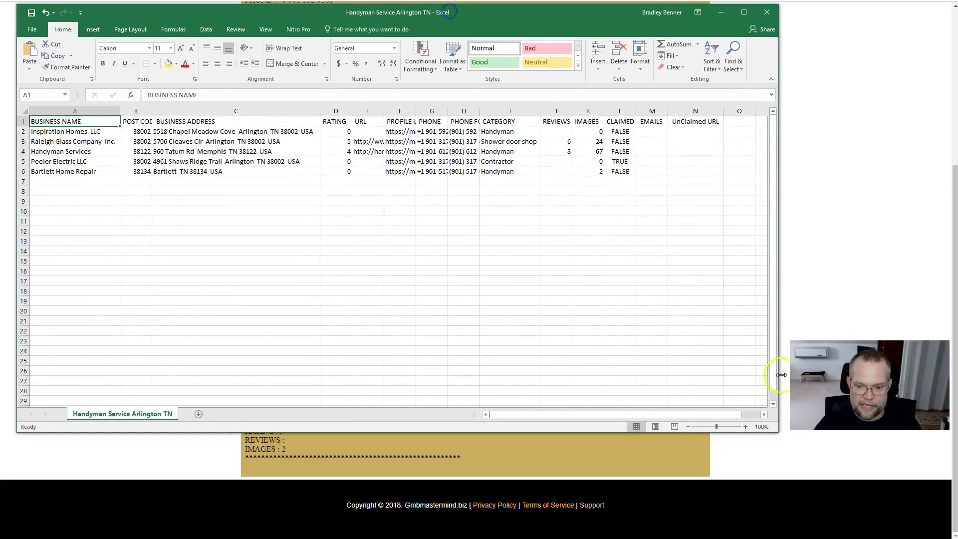
left_click(746, 427)
left_click(746, 428)
left_click(746, 427)
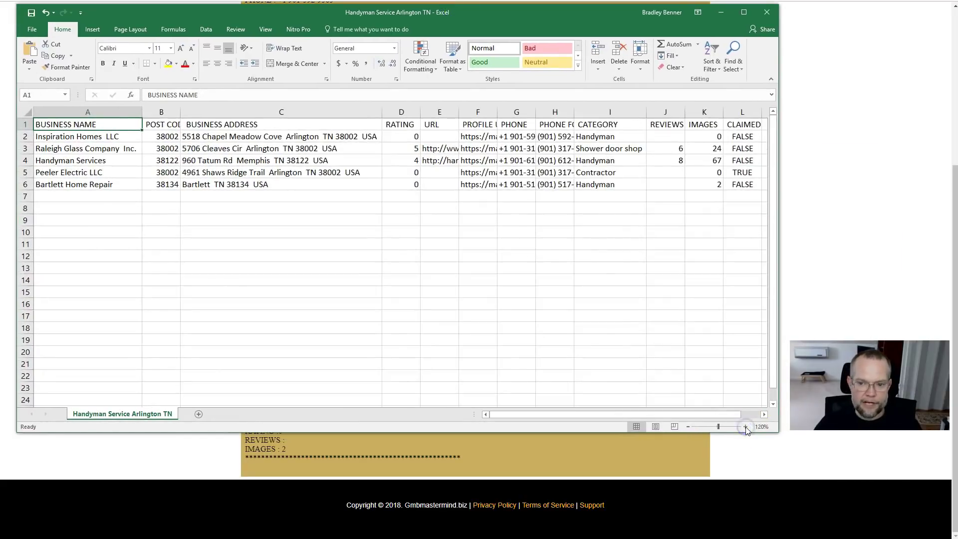
Widen the Handyman Service Arlington TN window to fit the columns through UnClaimed URL, and widen the POST CODE column
left_click_drag(780, 250, 945, 264)
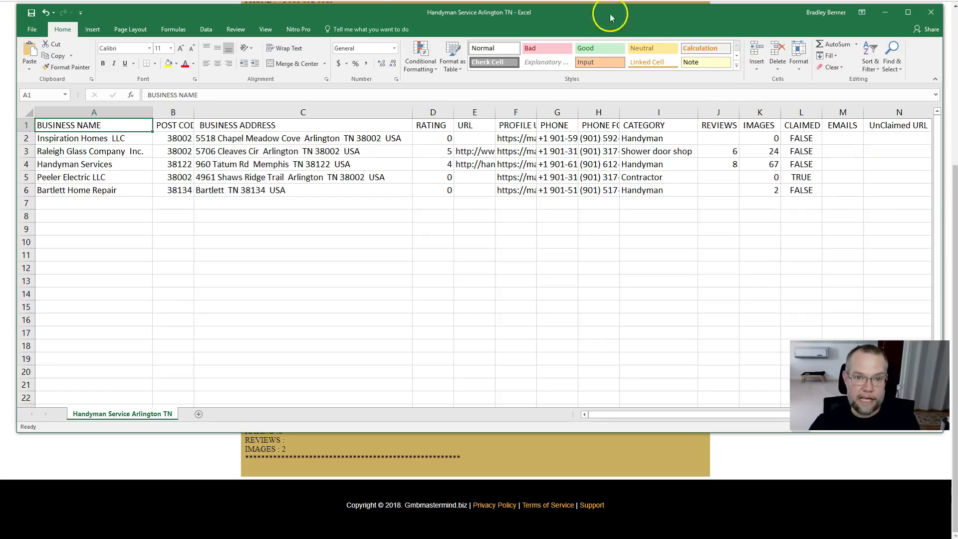
left_click_drag(382, 14, 369, 14)
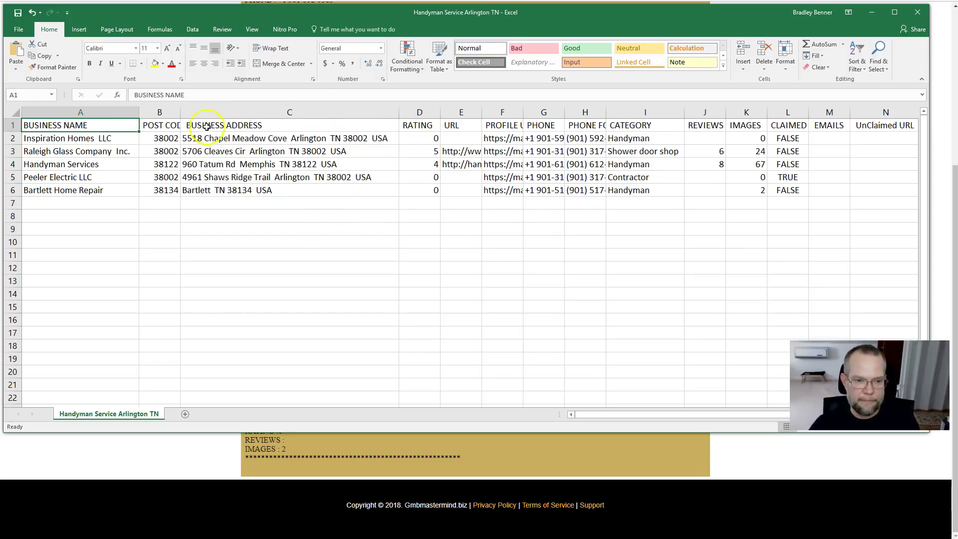
mouse_move(180, 110)
left_mouse_down()
mouse_move(225, 111)
mouse_move(198, 112)
left_mouse_up()
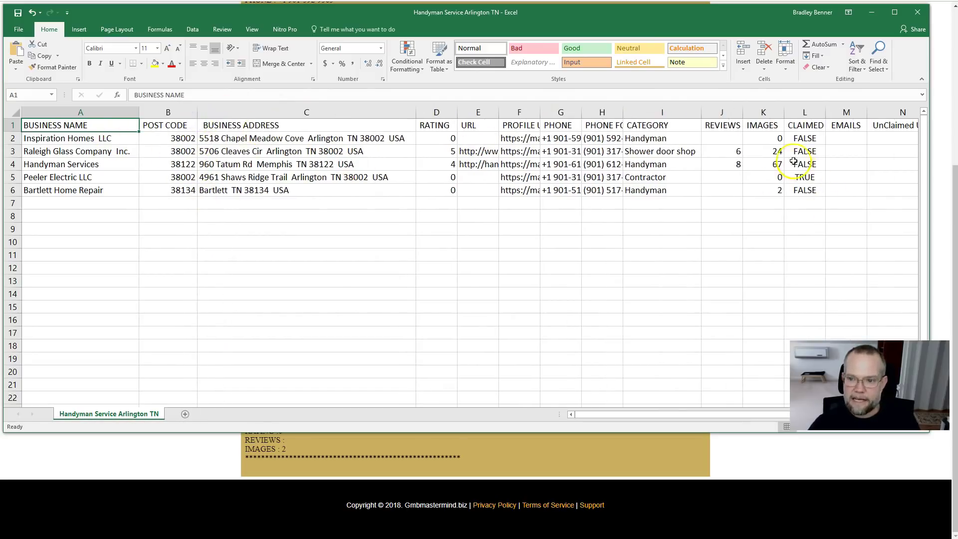